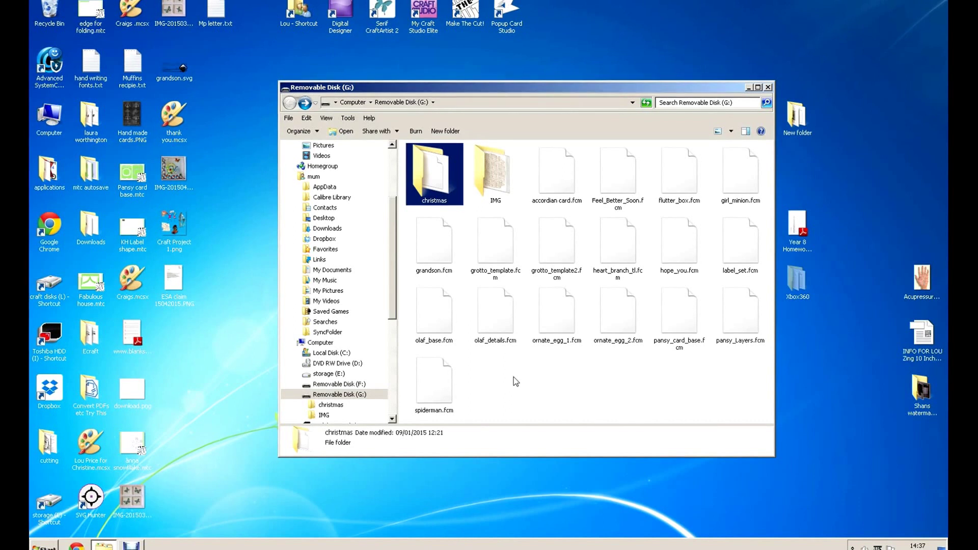
- Go to the Computer view from the Start menu and select Removable Disk (G:)
click(772, 86)
key(super)
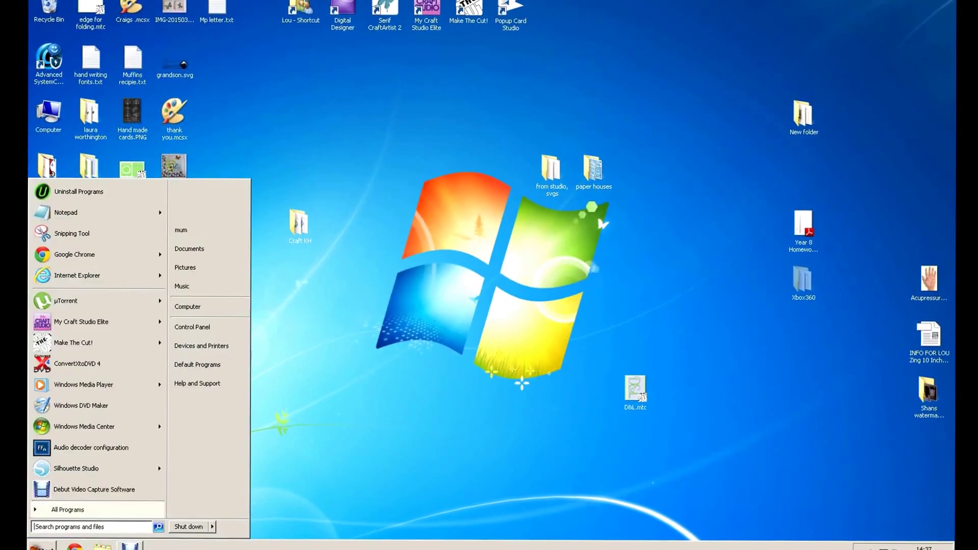
click(216, 308)
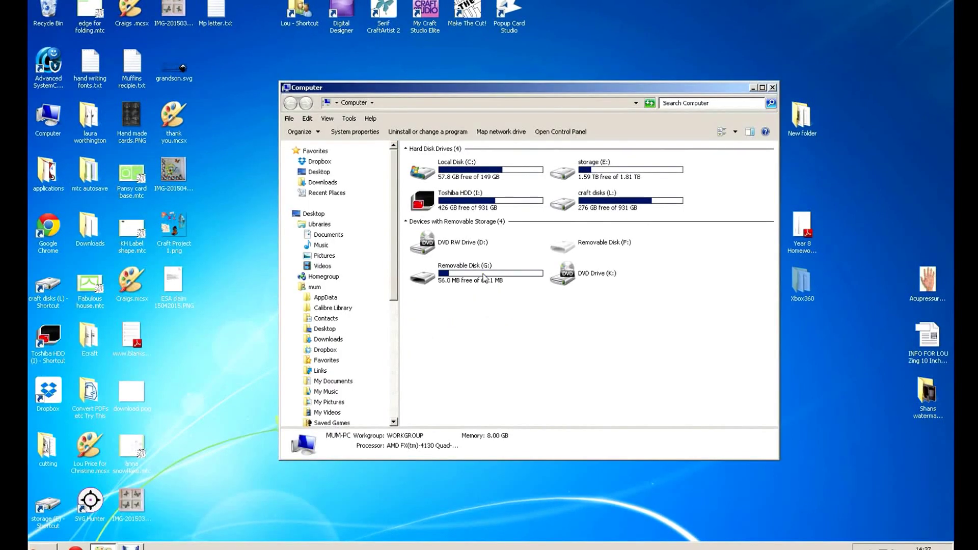
click(469, 276)
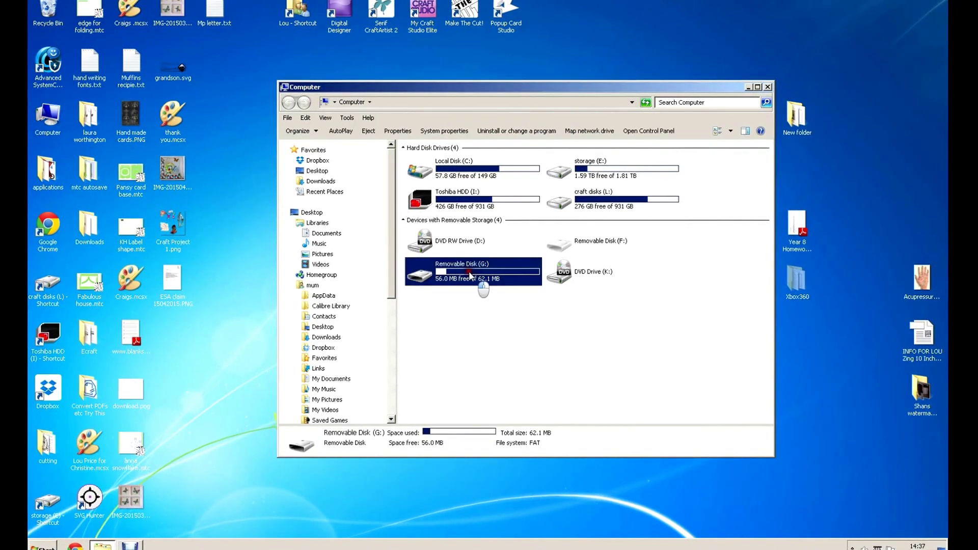
- Open Removable Disk (G:) to list its christmas and IMG folders and .fcm files
double_click(469, 276)
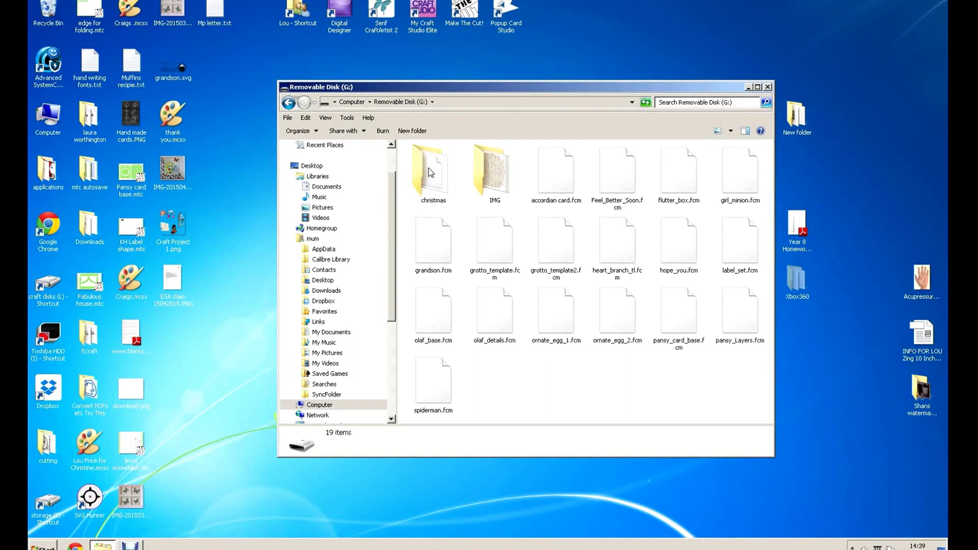
double_click(429, 168)
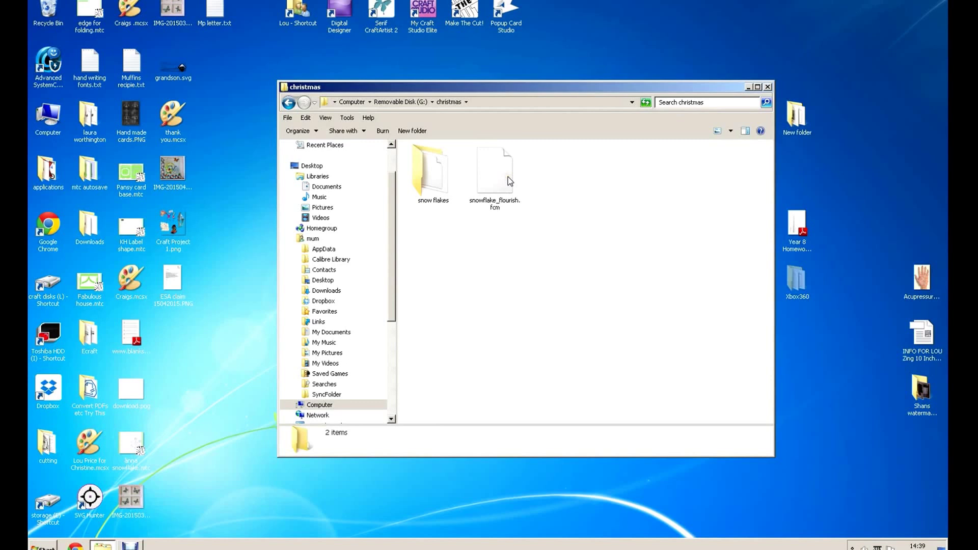
double_click(427, 176)
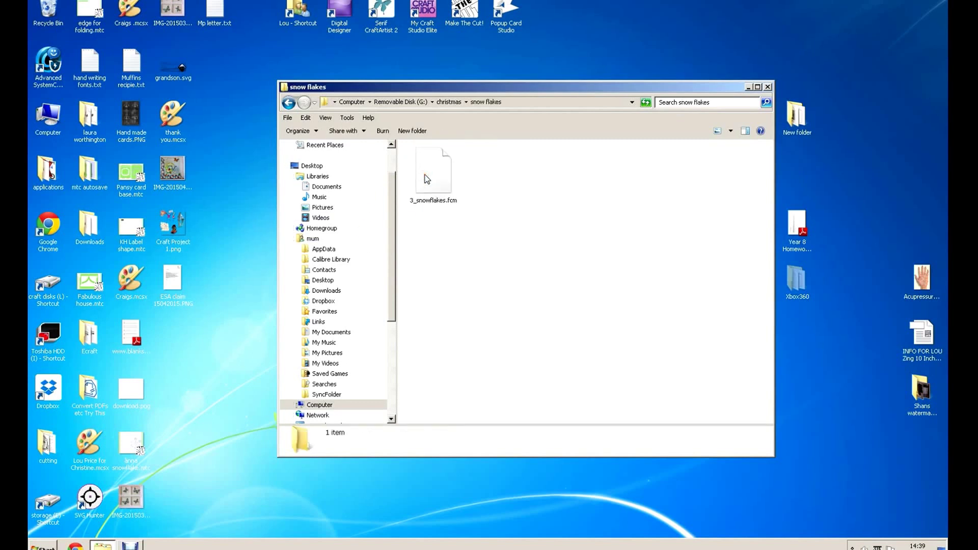
click(287, 103)
click(287, 104)
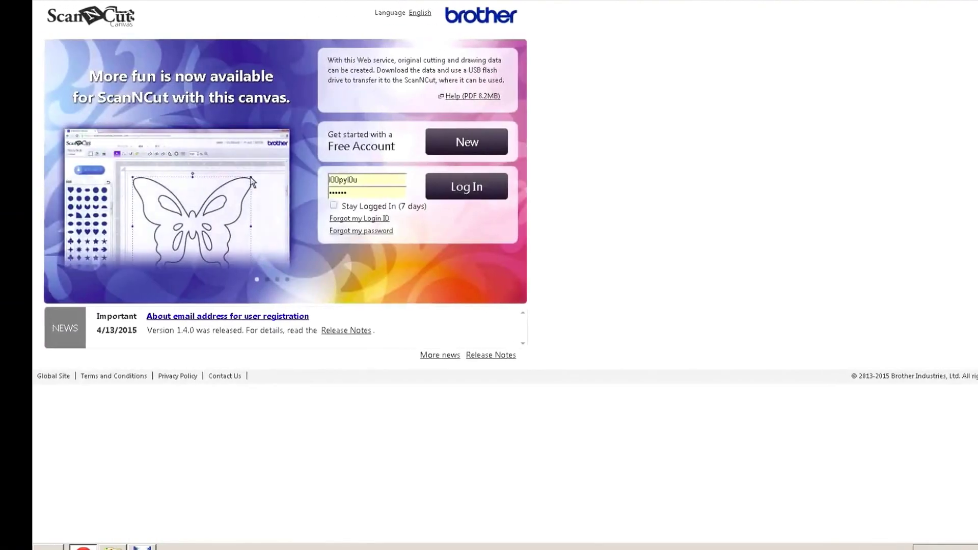
- Log in, create a new blank mat project, and bring up the SVG/DXF/FCM import dialog
click(467, 189)
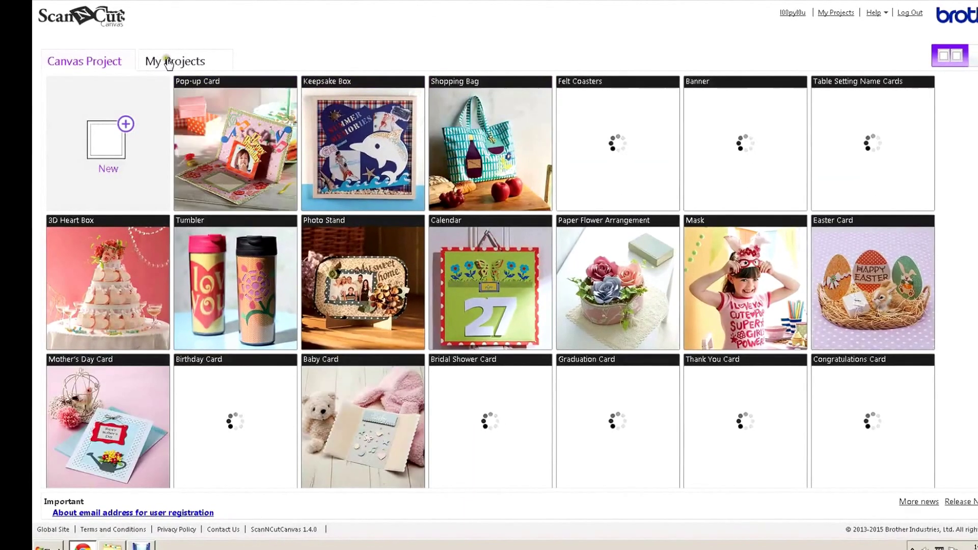
click(106, 144)
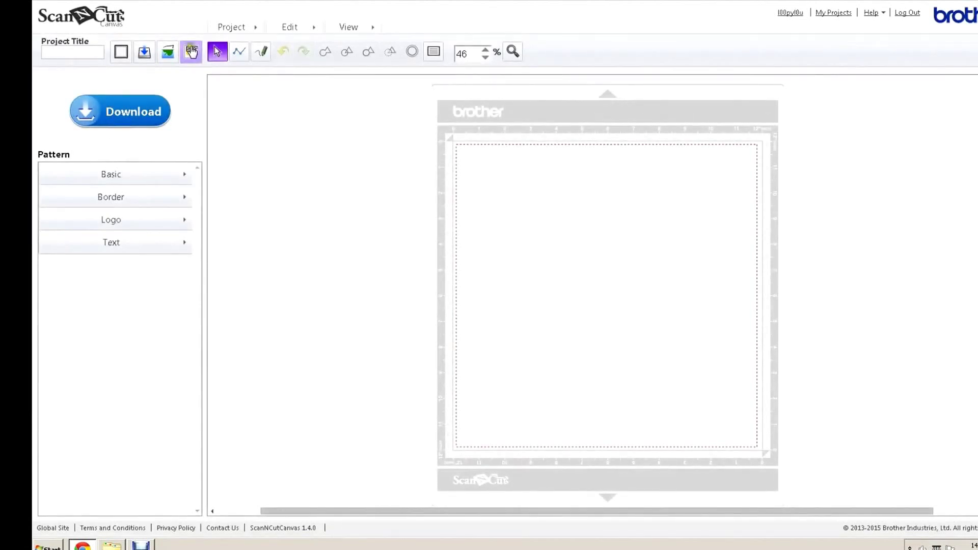
click(192, 51)
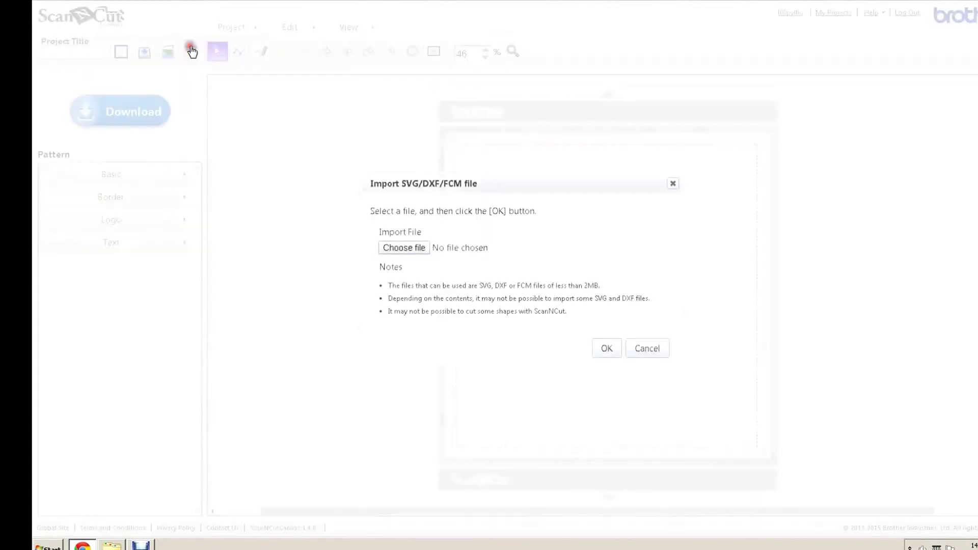
- Pick grandson.svg from the computer as the file to import
click(400, 248)
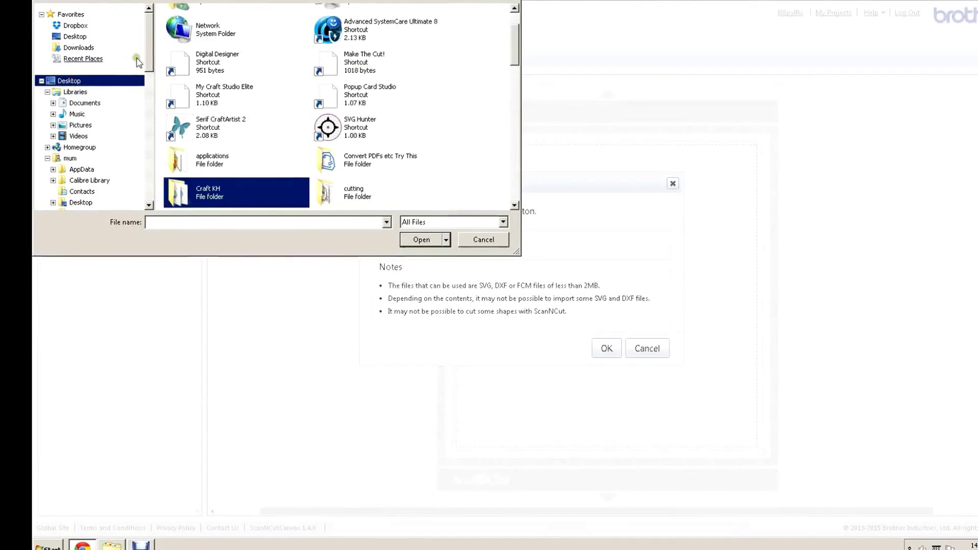
drag(513, 34, 517, 91)
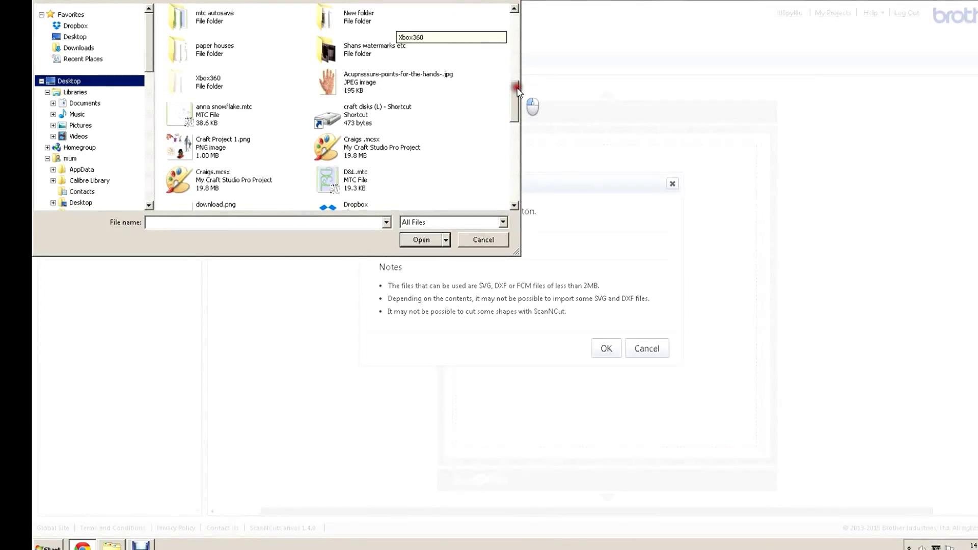
drag(517, 89, 512, 123)
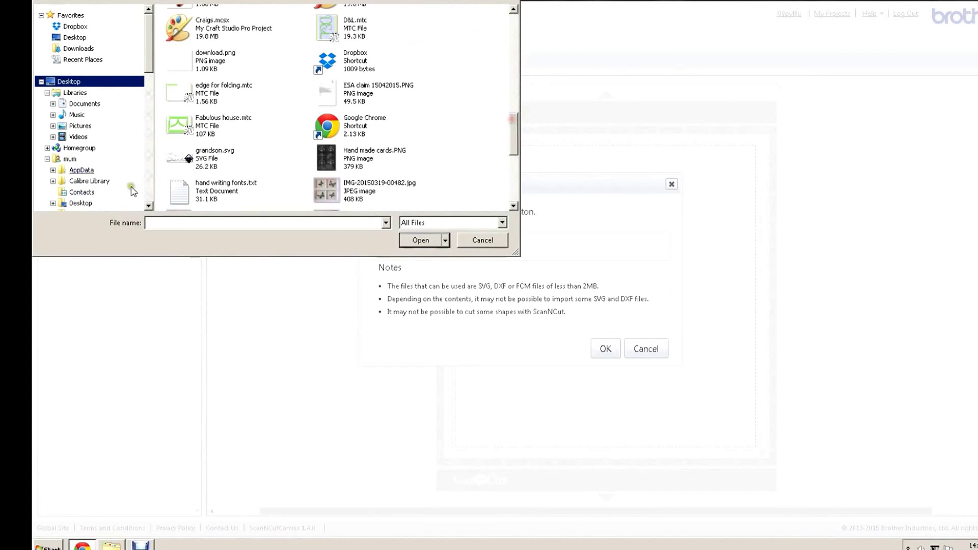
click(181, 161)
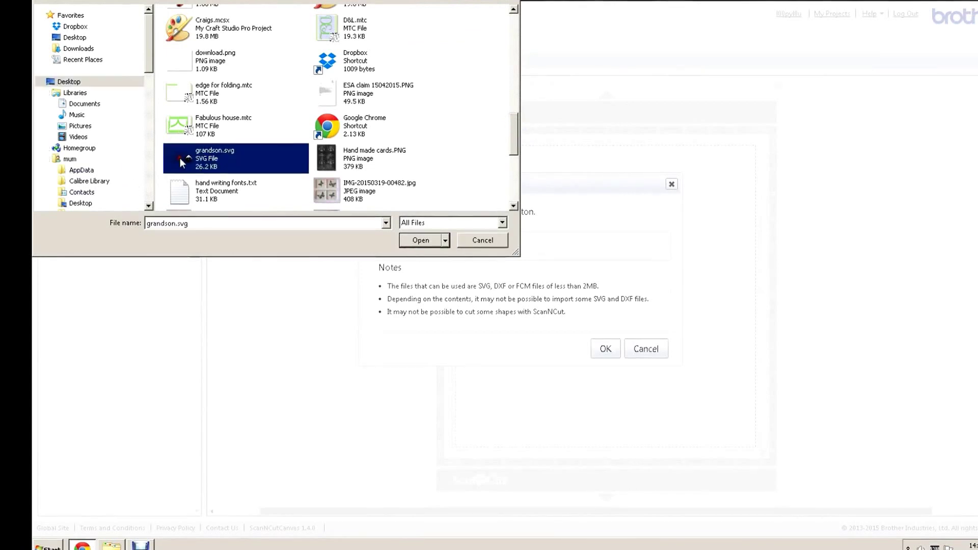
click(421, 241)
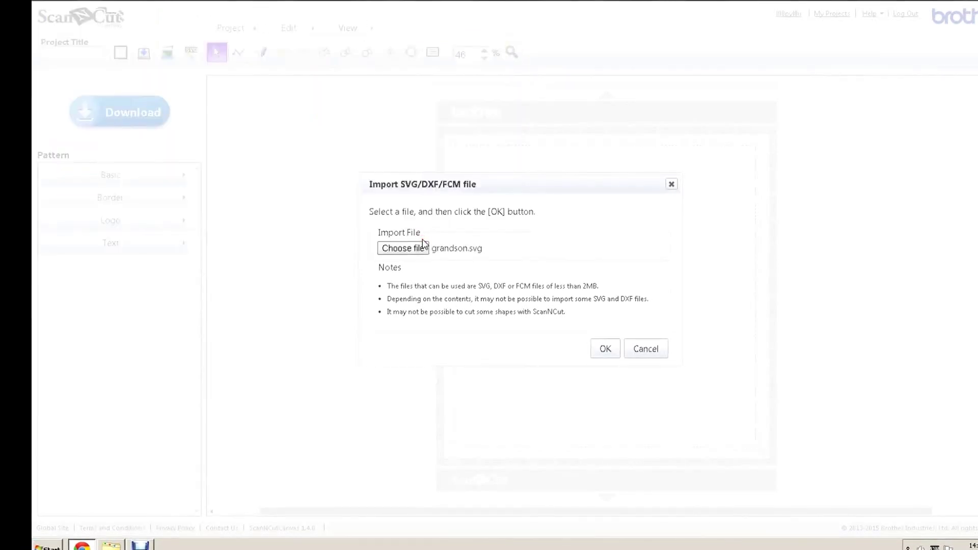
- Import grandson.svg onto the mat and drag the second Grandson word down-right
click(605, 350)
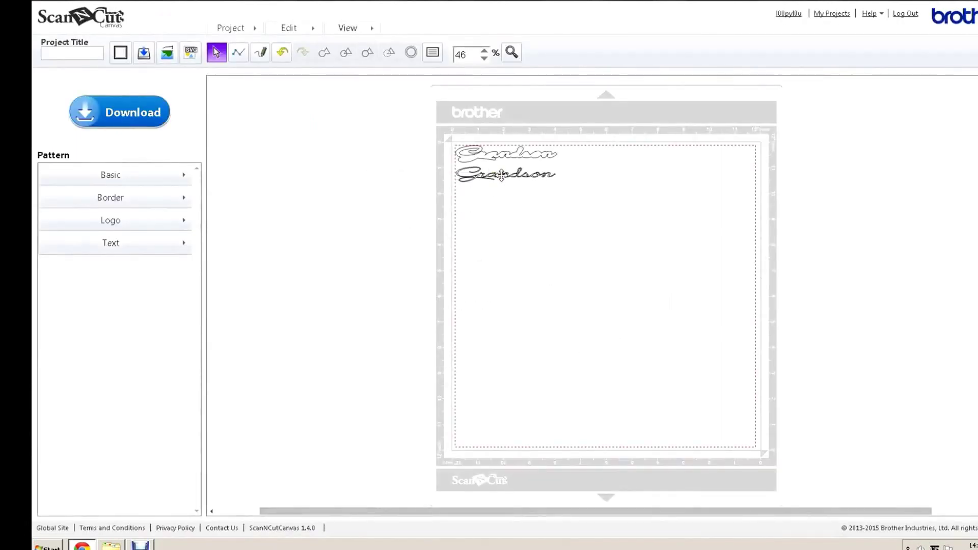
click(502, 175)
drag(502, 175, 687, 283)
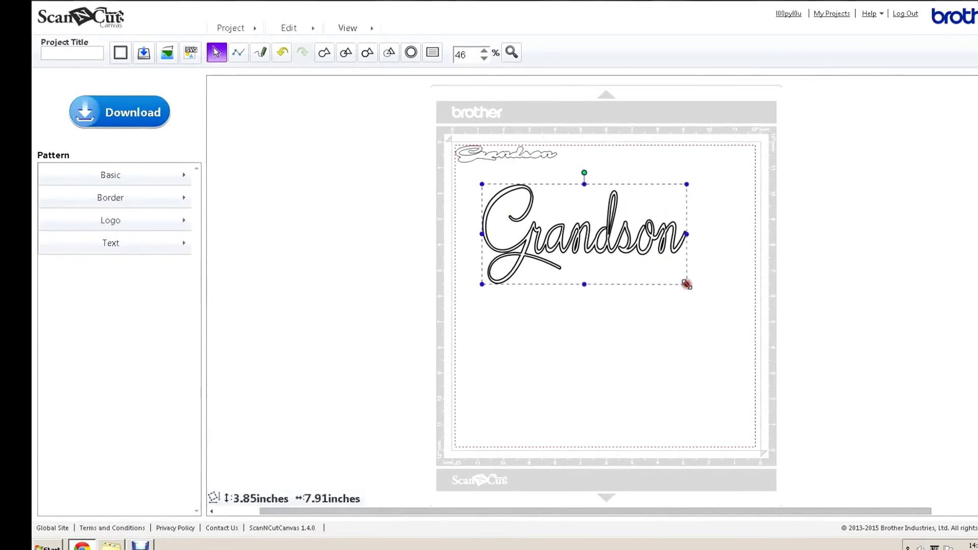
- Resize the outline Grandson to 4.21 × 8.12 inches and move the script Grandson below it
click(504, 152)
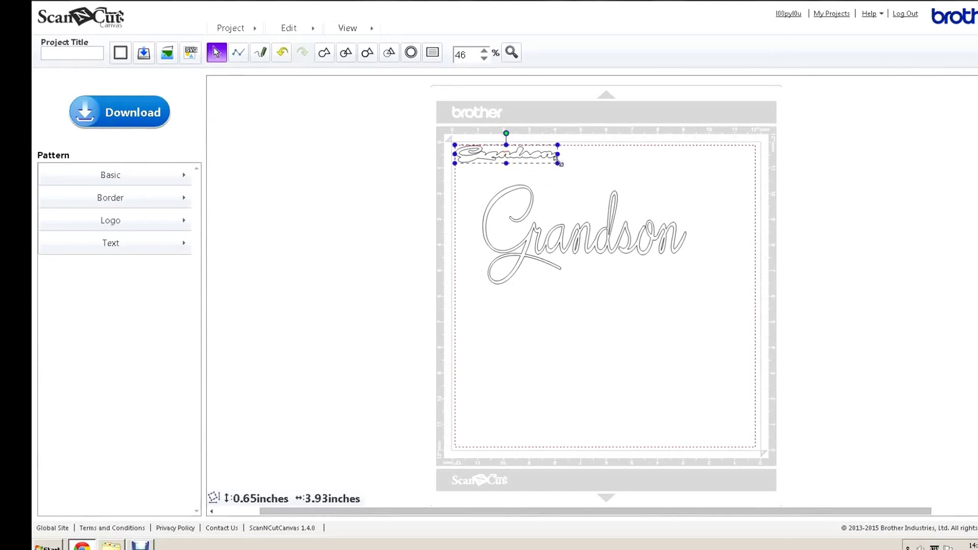
drag(556, 163, 636, 224)
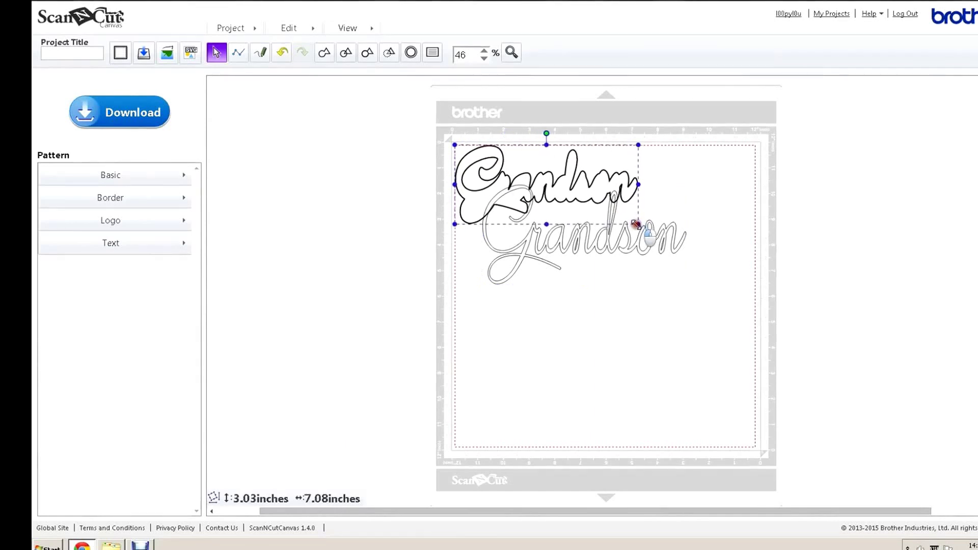
drag(578, 192, 603, 228)
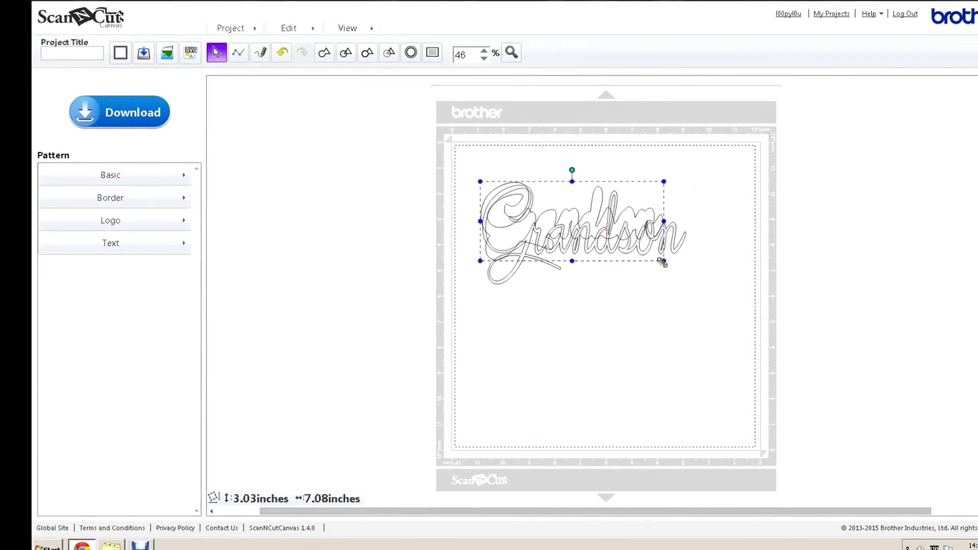
drag(662, 261, 689, 291)
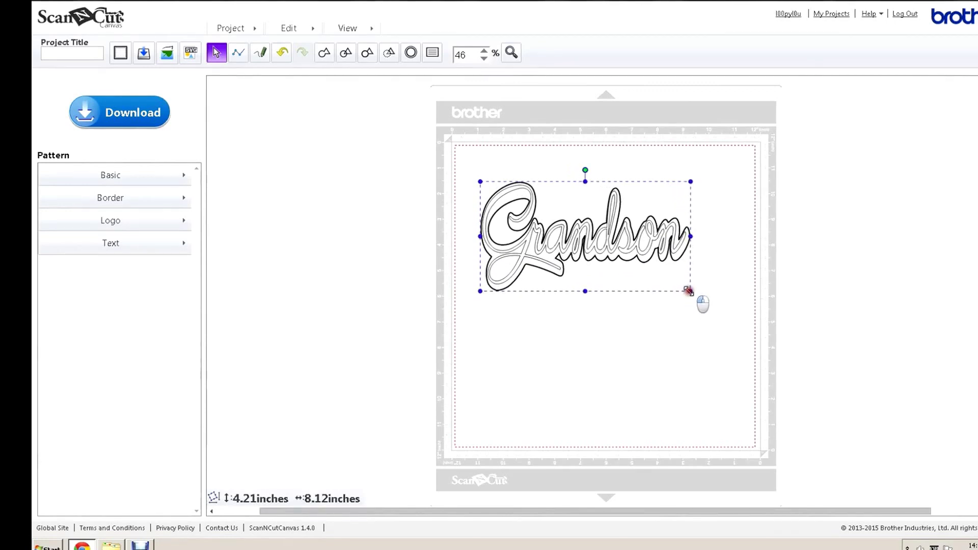
drag(688, 290, 686, 291)
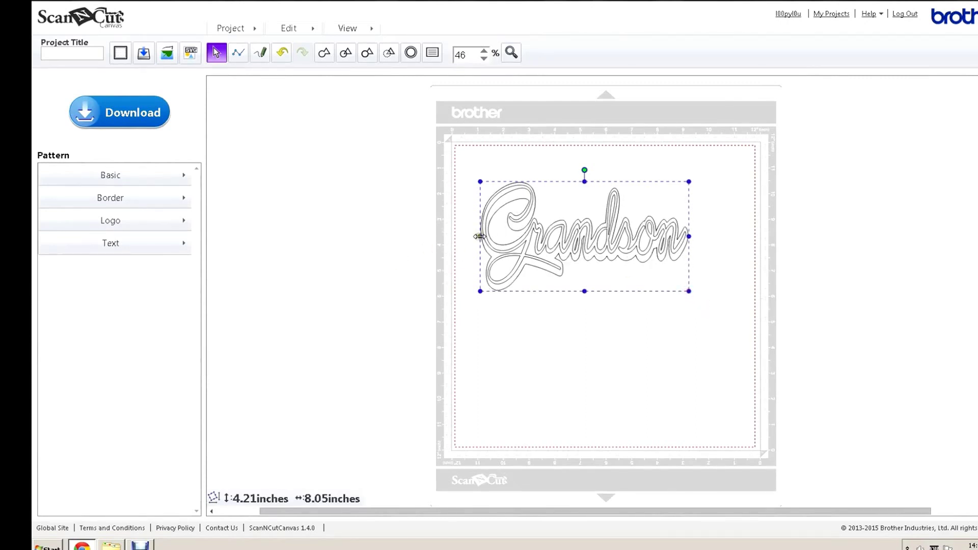
drag(480, 236, 478, 237)
click(613, 380)
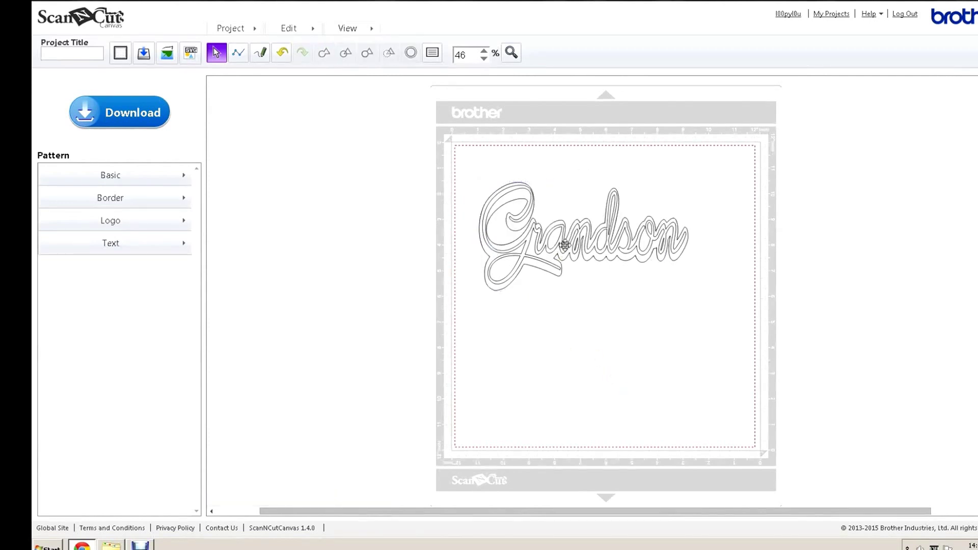
drag(560, 243, 570, 359)
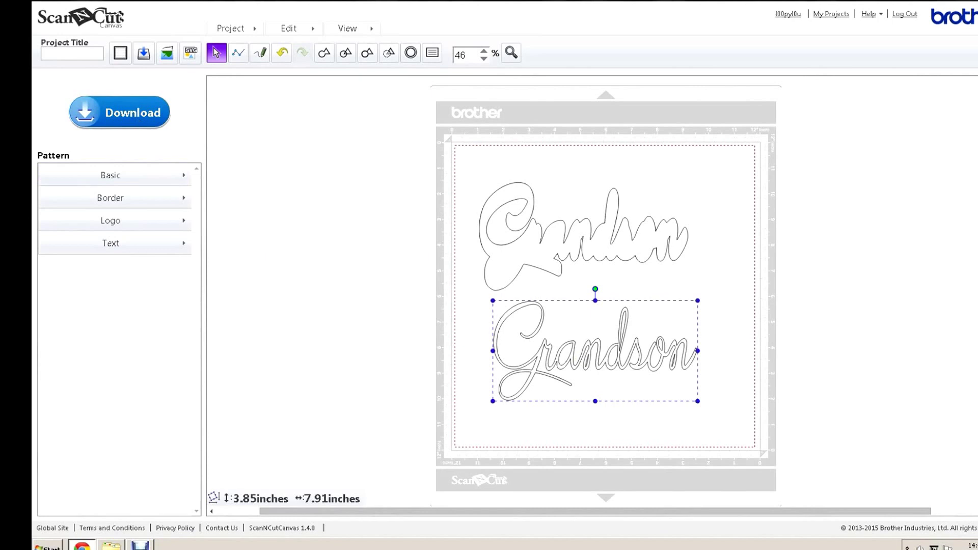
- Title the project grandsonword and bring up the grandsonword.fcm download
click(57, 54)
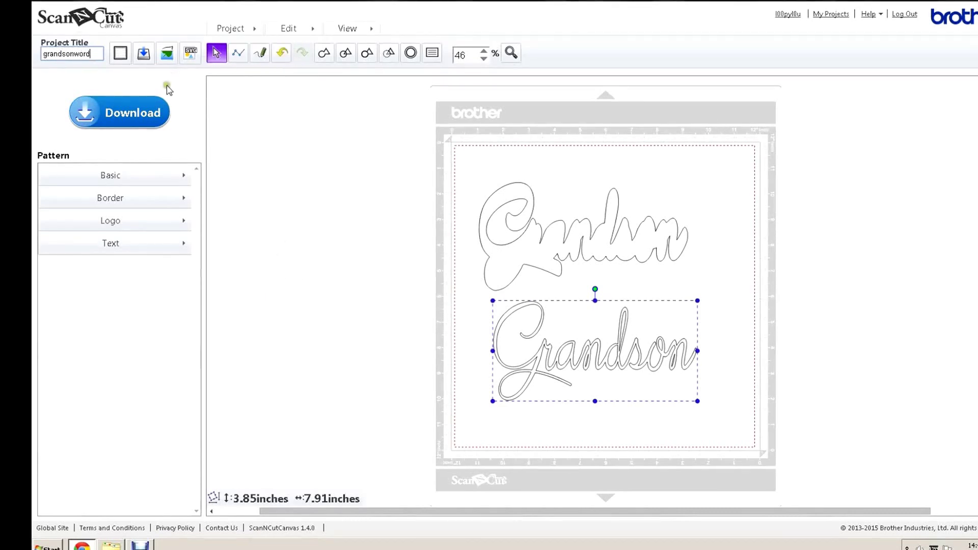
click(127, 115)
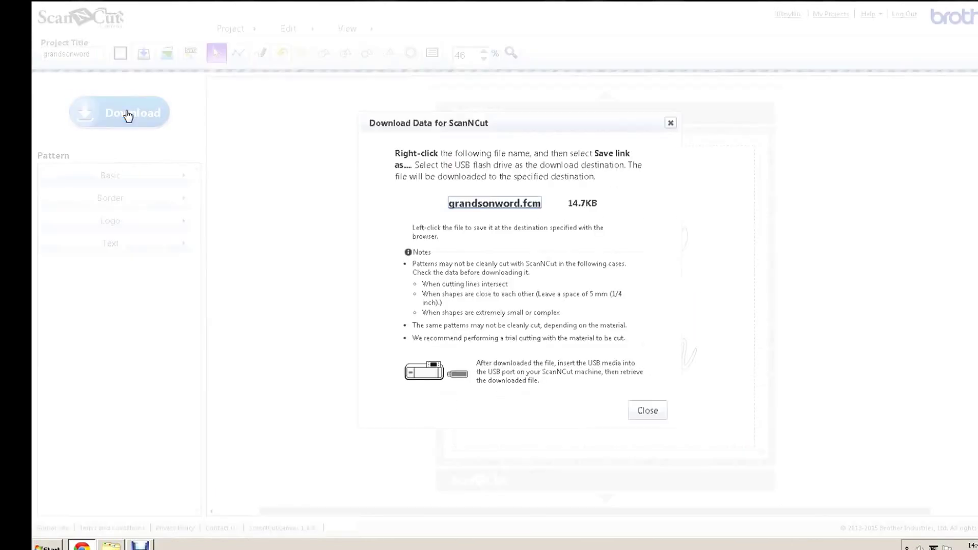
- Save the grandsonword.fcm link, choosing the USB removable disk as the destination
right_click(502, 206)
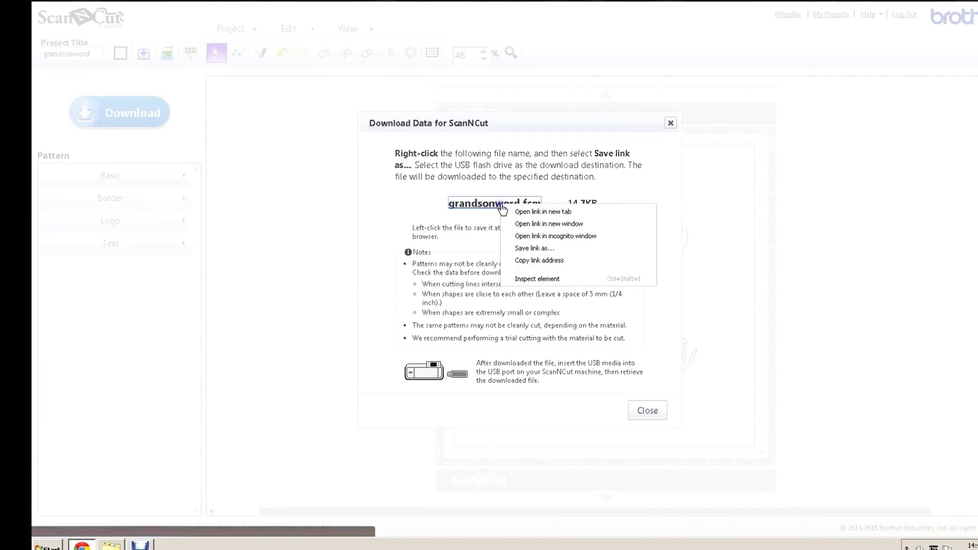
click(516, 248)
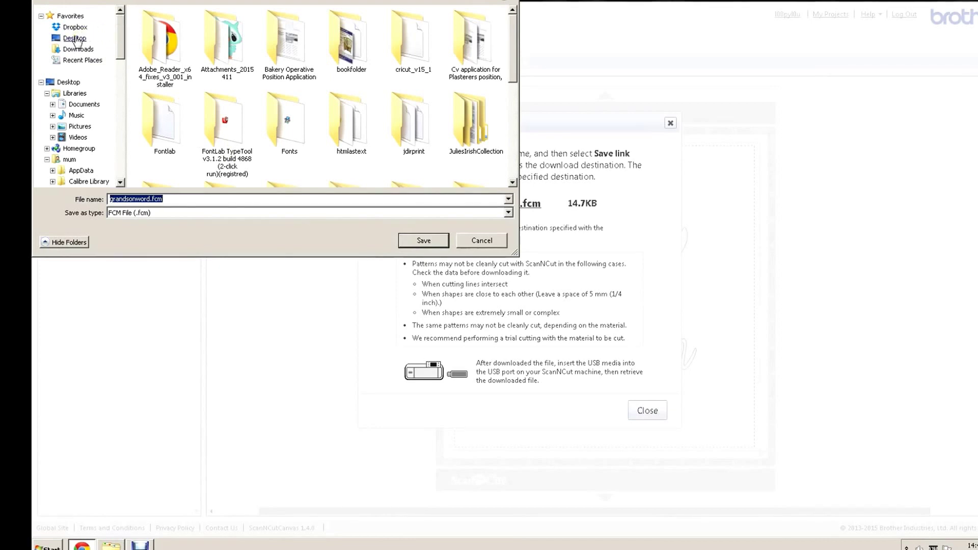
click(43, 84)
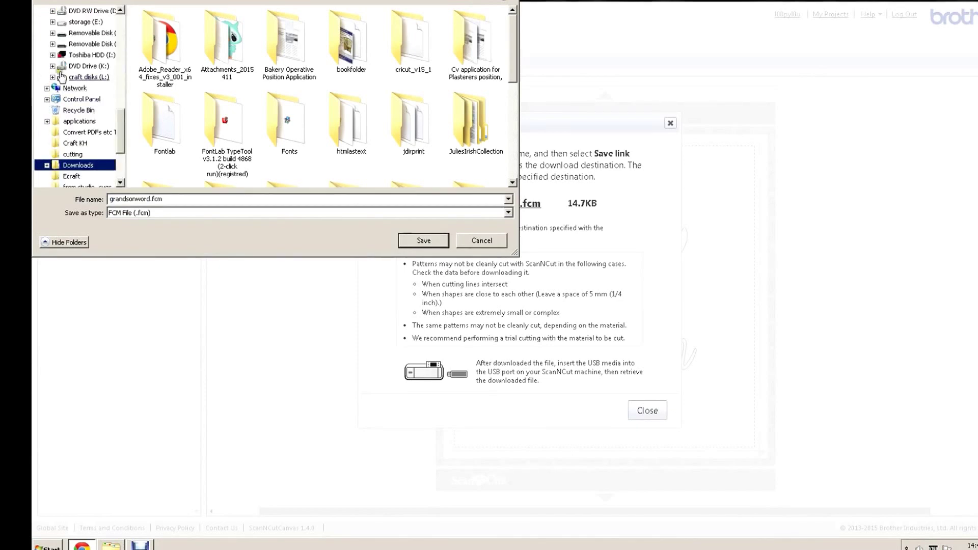
click(85, 46)
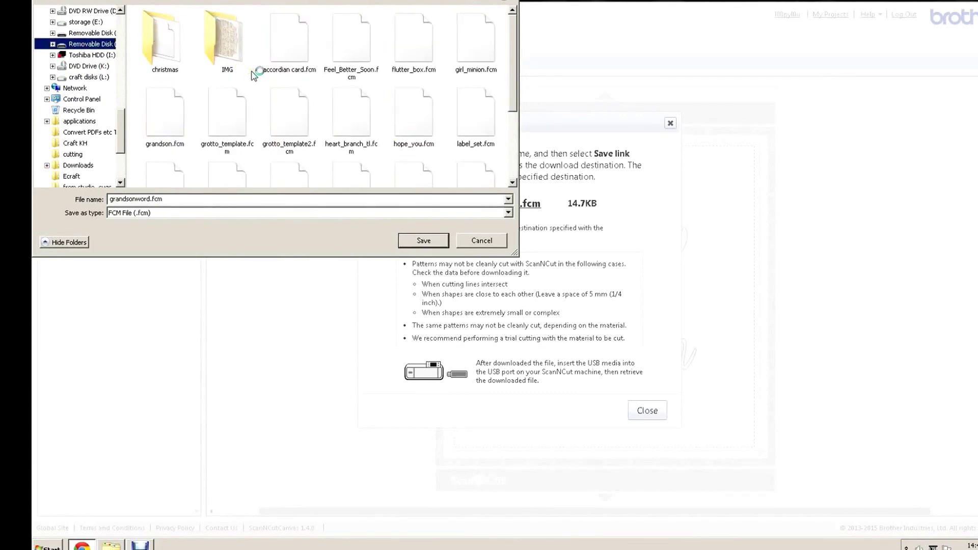
- Create a Grandson folder, save grandsonword.fcm into it, and close the download window
click(100, 1)
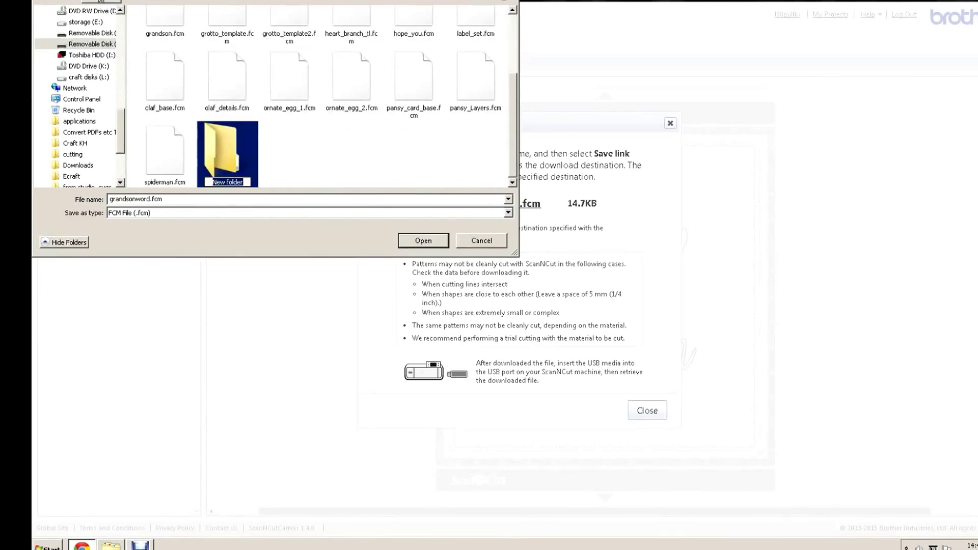
text(Grandson)
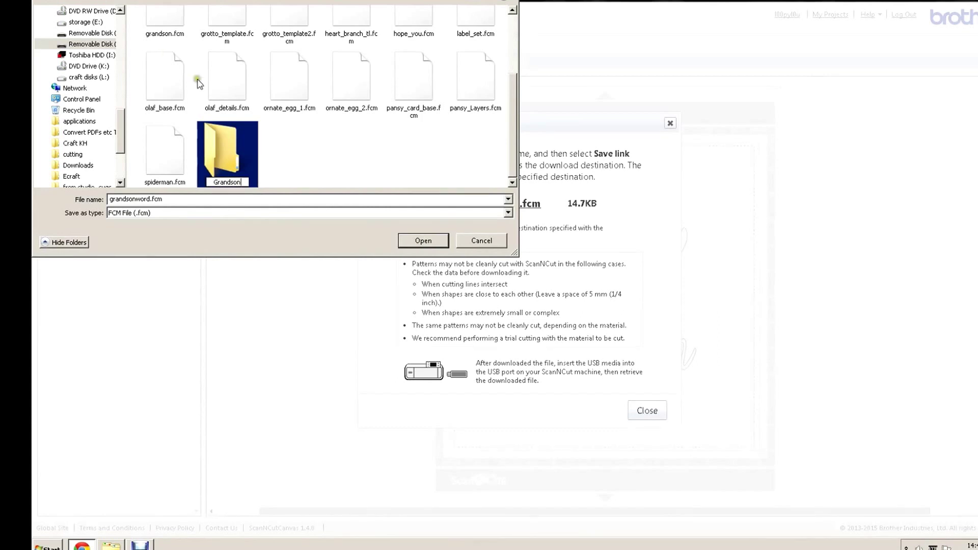
click(416, 240)
double_click(232, 162)
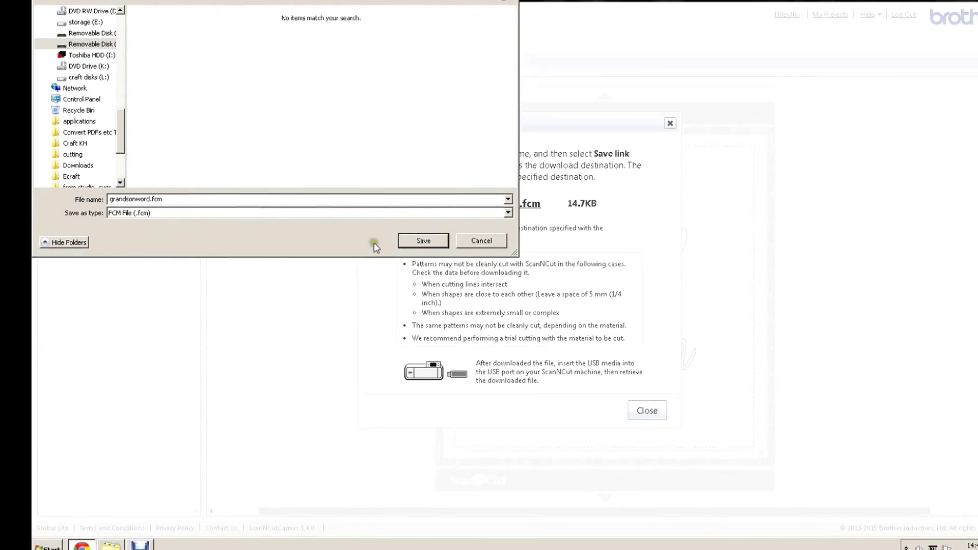
click(422, 241)
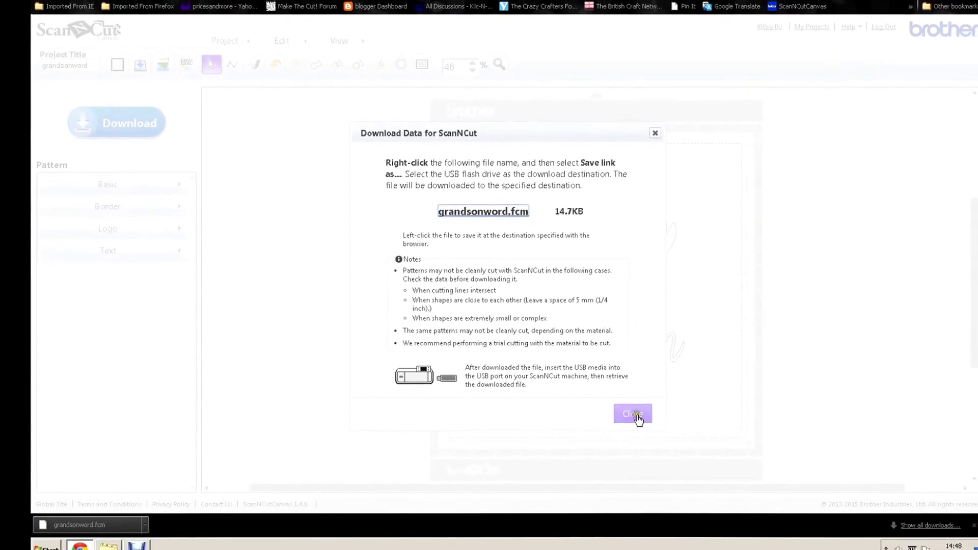
click(633, 414)
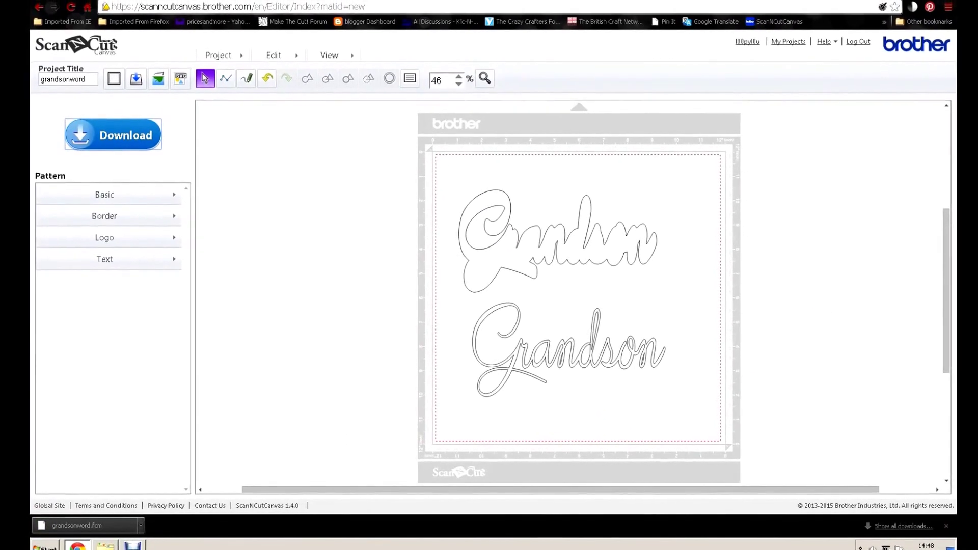
- Leave the canvas page, check grandsonword.fcm in the Grandson folder, and return to G:
key(ctrl+w)
click(470, 90)
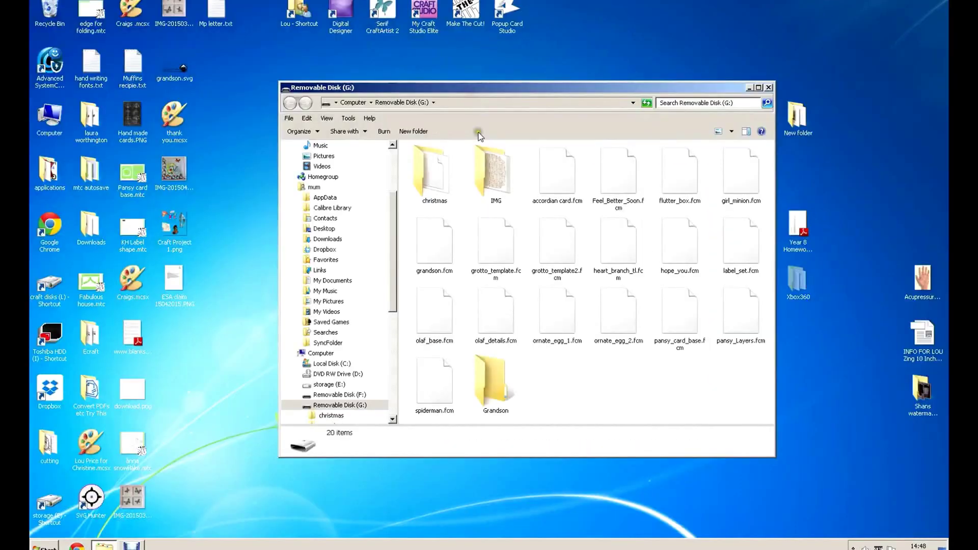
double_click(471, 391)
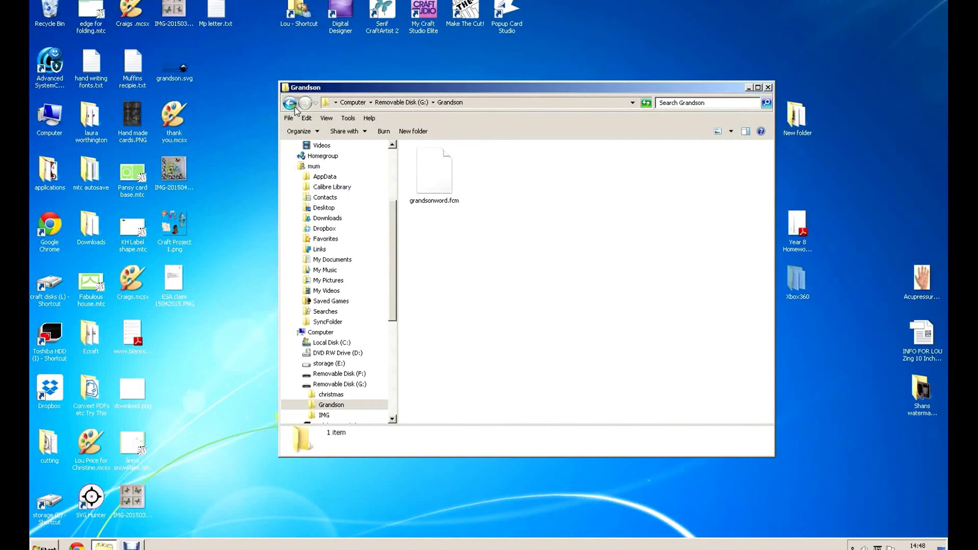
click(290, 103)
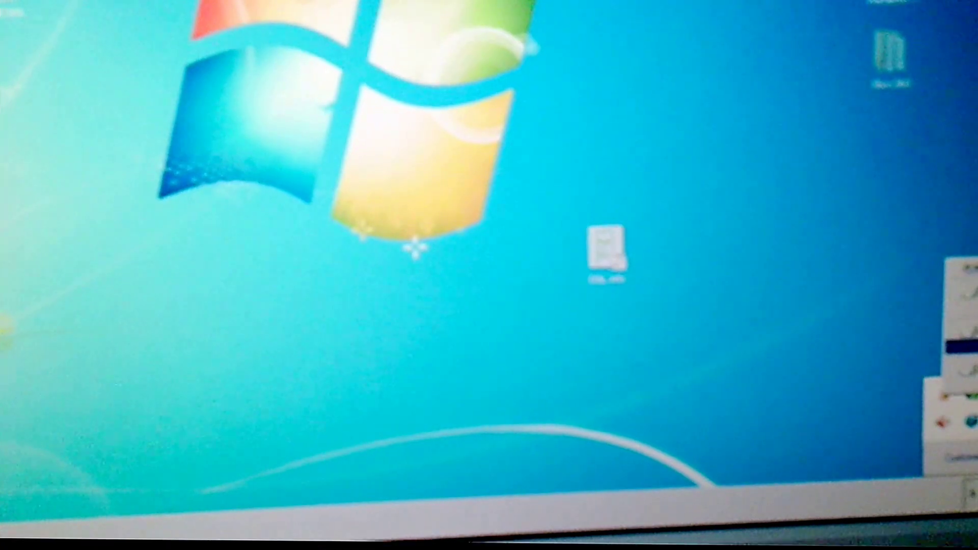
- Safely eject the USB drive from the system tray
click(942, 425)
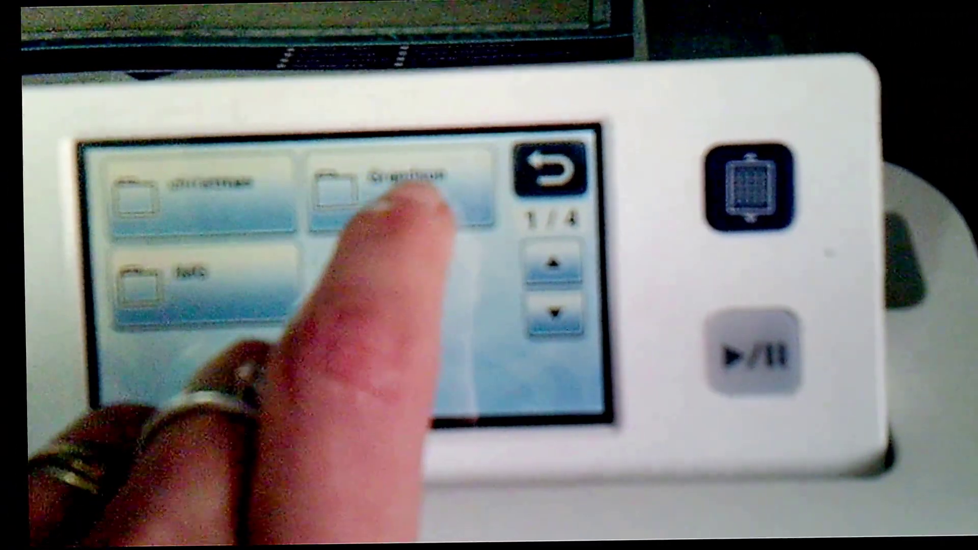
- On the machine, open the Grandson folder and place the grandsonword design with both Grandson words on the mat
click(408, 198)
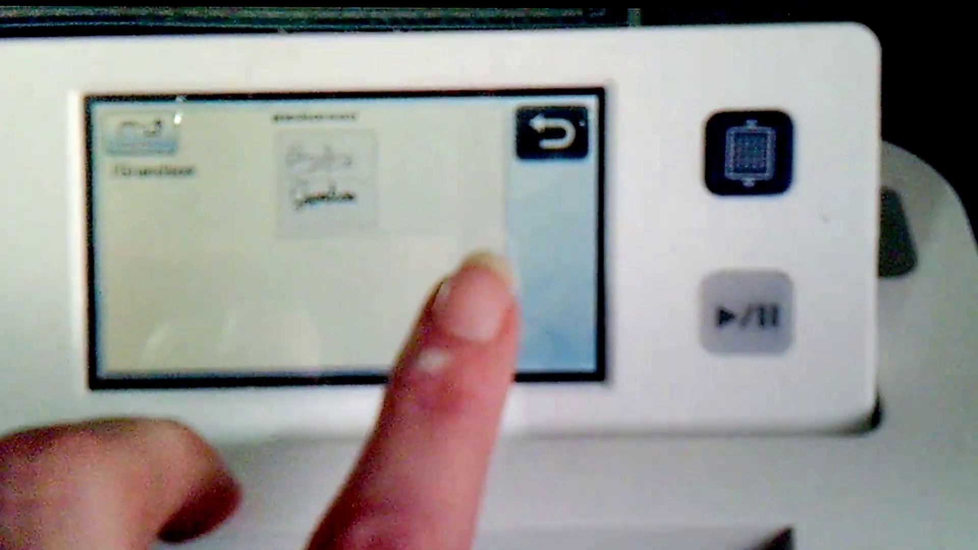
click(316, 196)
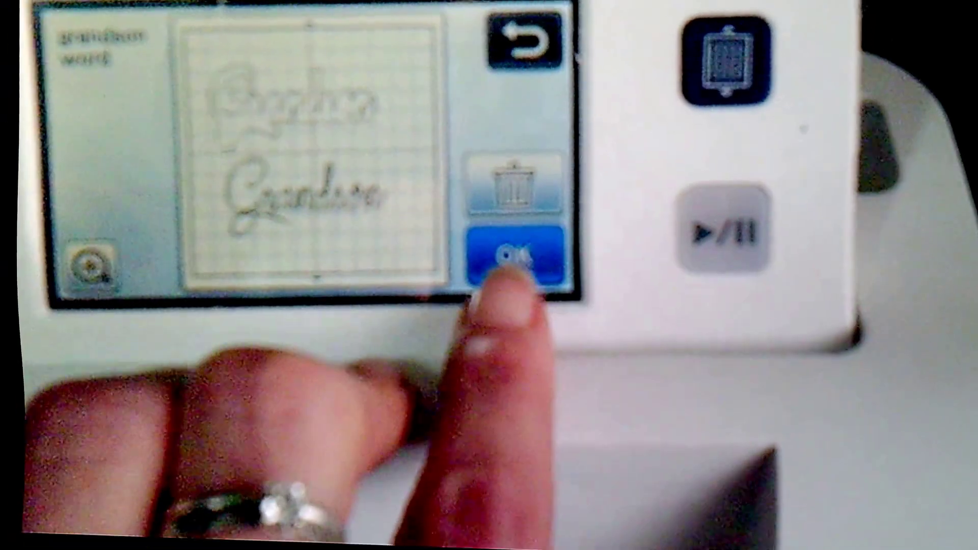
click(524, 368)
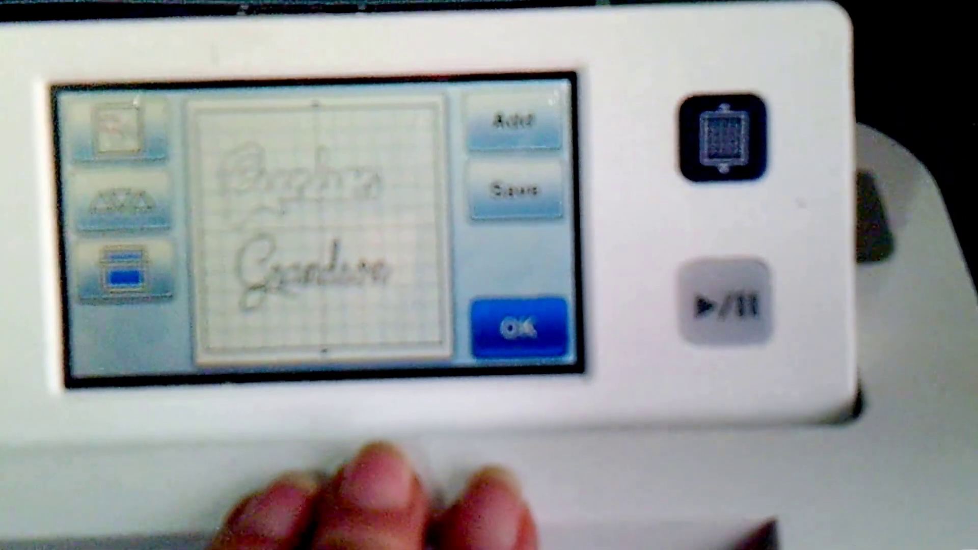